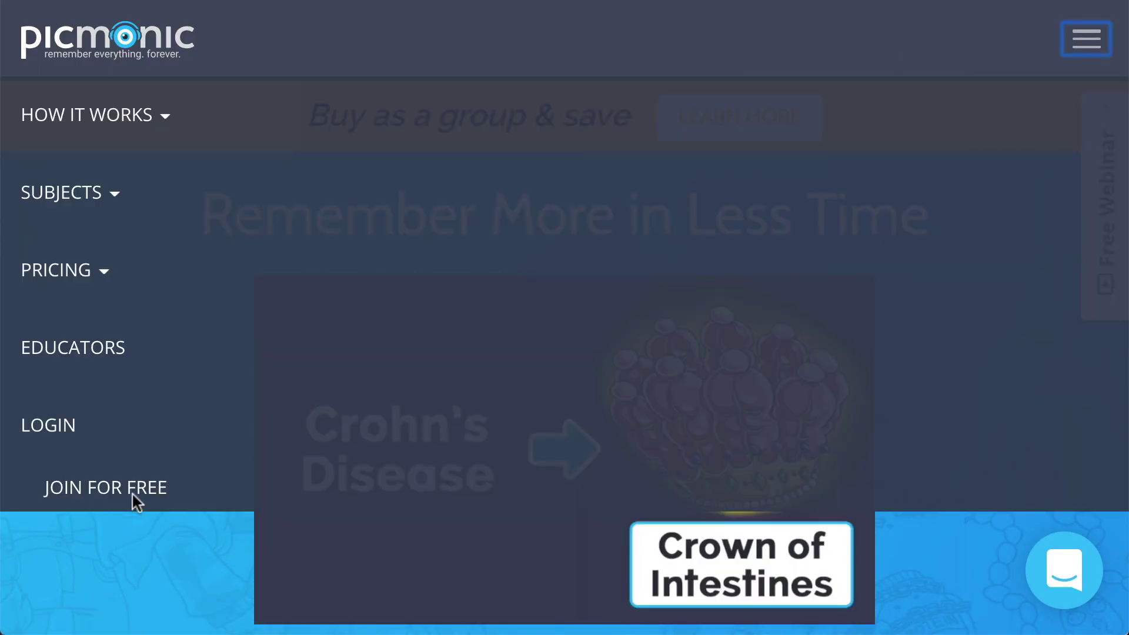
- Answer the Maslow quiz with Physical Safety, Fulfillment, then Oxygen, Water, Nutrition
{"action": "left_click", "coordinate": [132, 495]}
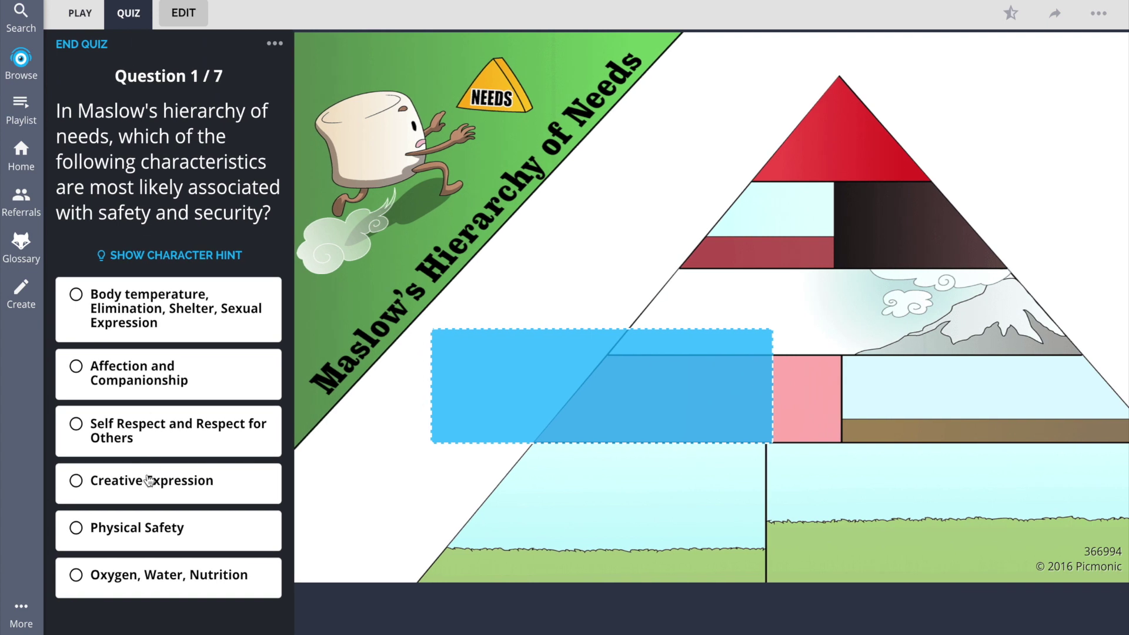
{"action": "left_click", "coordinate": [144, 532]}
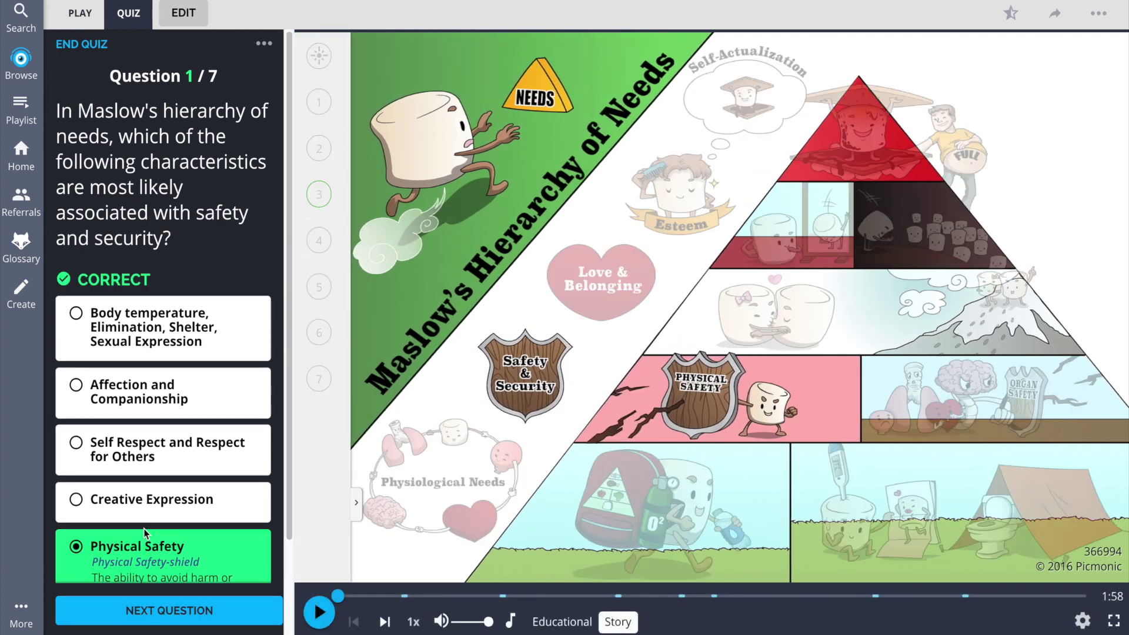
{"action": "left_click", "coordinate": [148, 622]}
{"action": "left_click", "coordinate": [146, 275]}
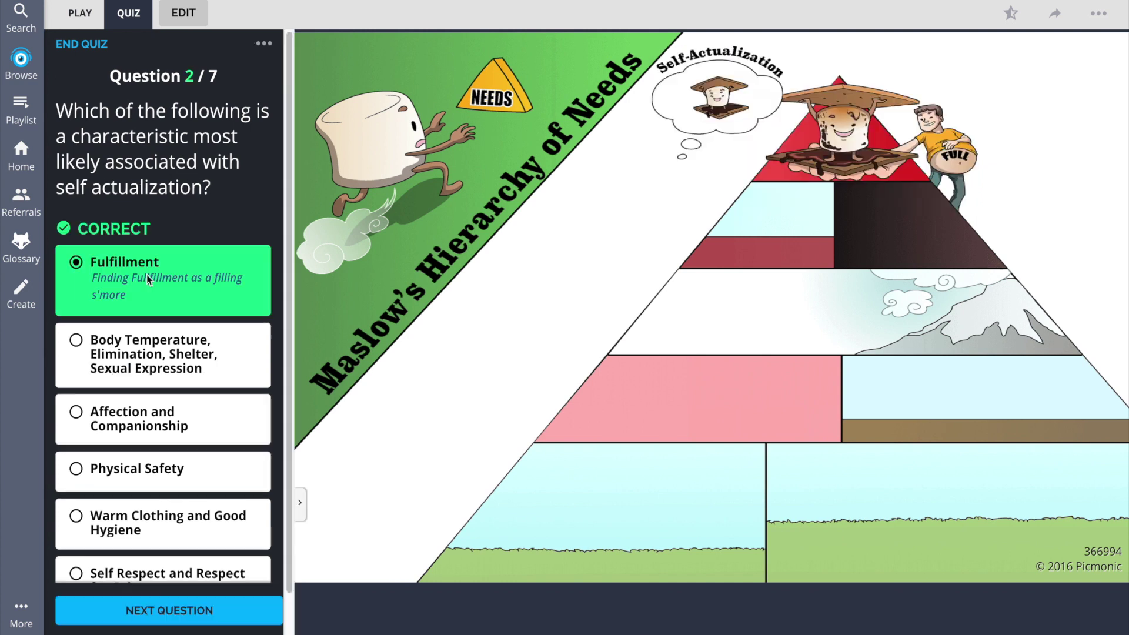
{"action": "left_click", "coordinate": [165, 611]}
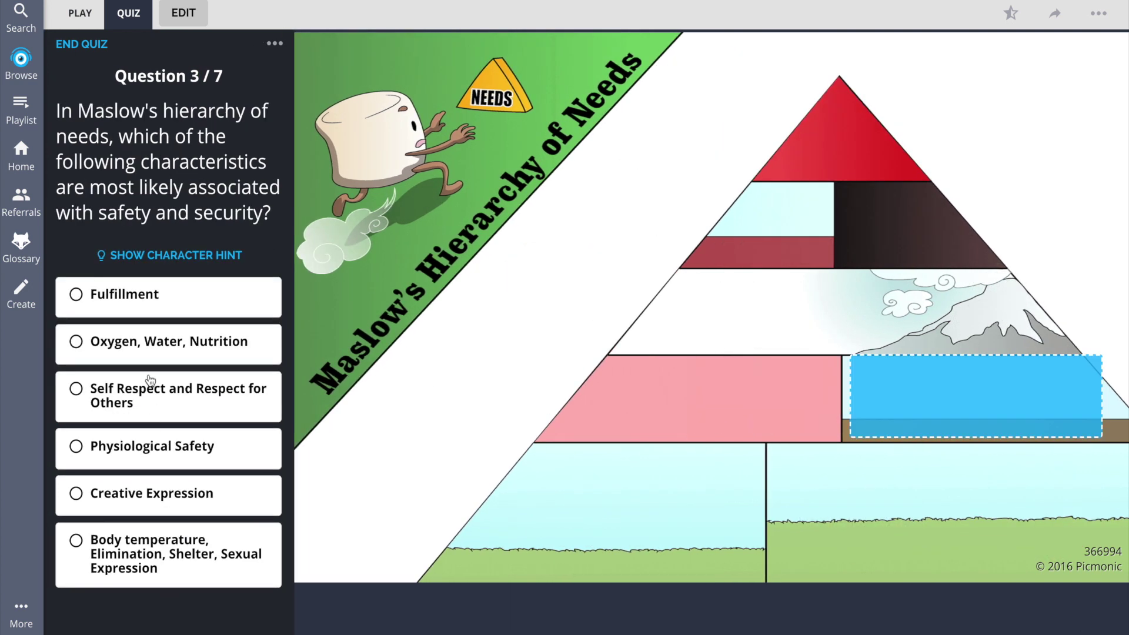
{"action": "left_click", "coordinate": [147, 360]}
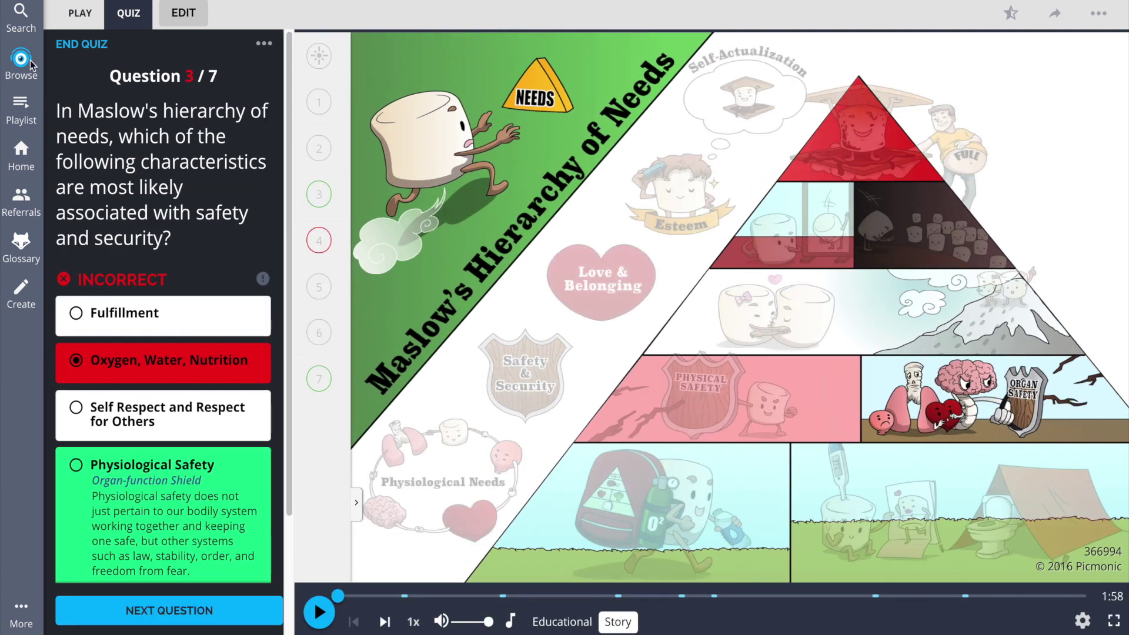
- Browse Courses to the Nursing Basics topic of Fundamentals of Nursing
{"action": "left_click", "coordinate": [21, 69]}
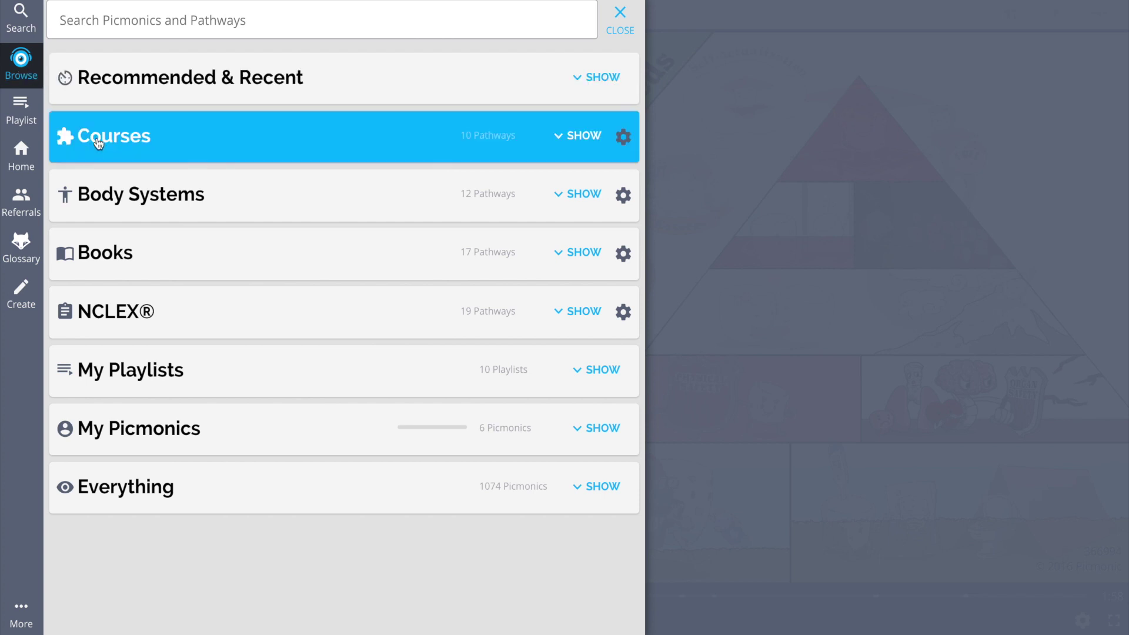
{"action": "left_click", "coordinate": [105, 154]}
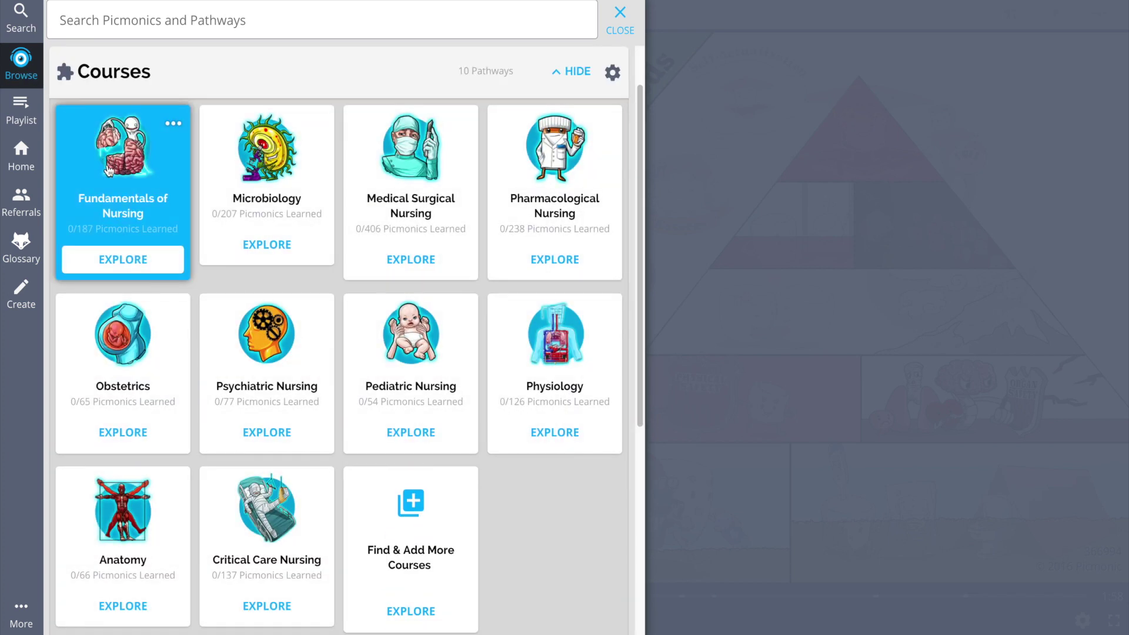
{"action": "left_click", "coordinate": [130, 270]}
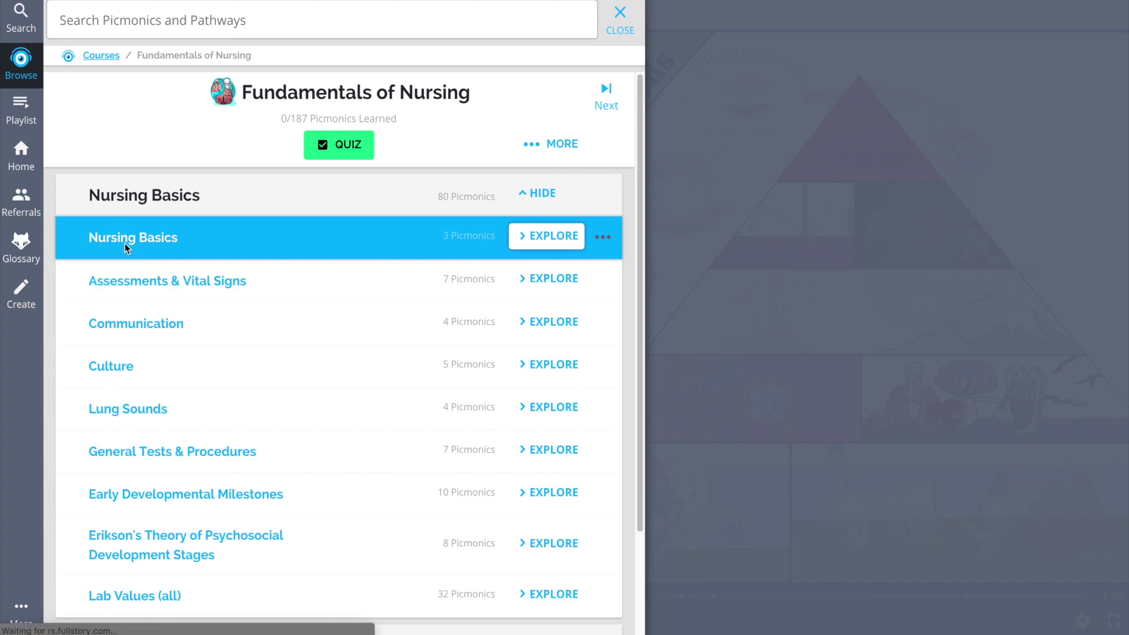
{"action": "left_click", "coordinate": [124, 244]}
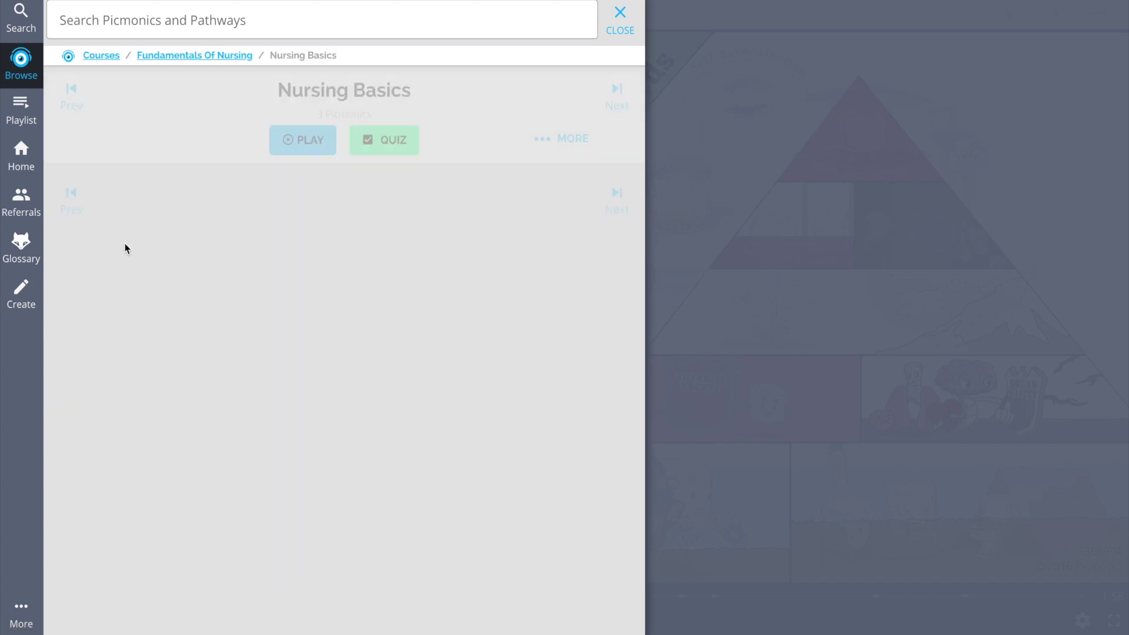
{"action": "scroll", "coordinate": [124, 248], "scroll_direction": "down", "scroll_amount": 1}
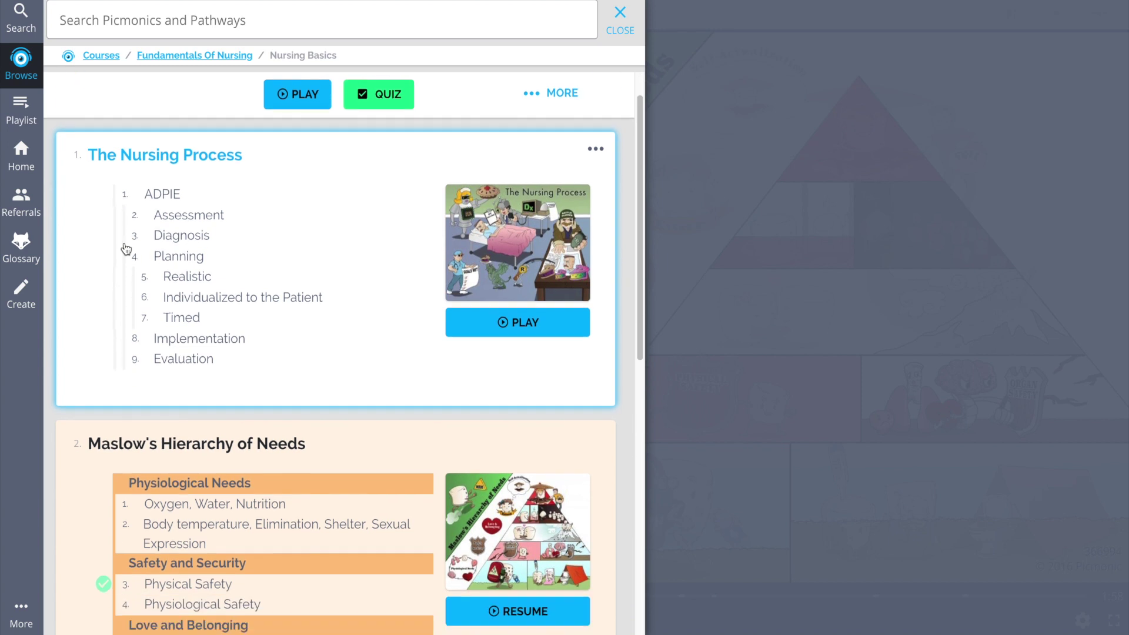
{"action": "scroll", "coordinate": [125, 248], "scroll_direction": "down", "scroll_amount": 2}
{"action": "scroll", "coordinate": [124, 248], "scroll_direction": "down", "scroll_amount": 1}
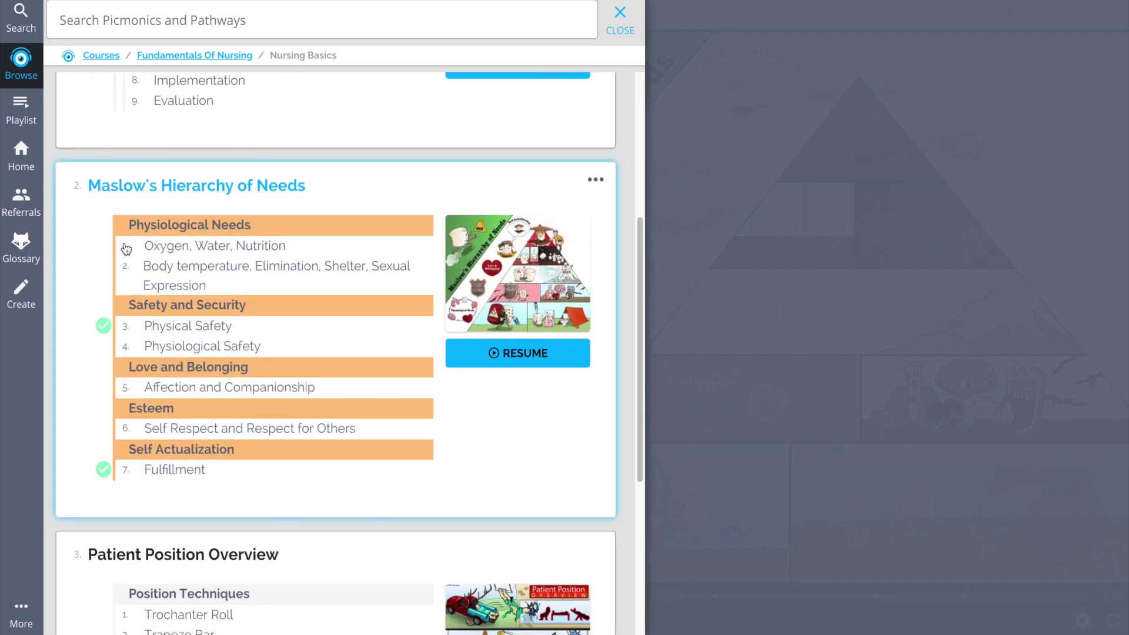
{"action": "scroll", "coordinate": [125, 247], "scroll_direction": "down", "scroll_amount": 2}
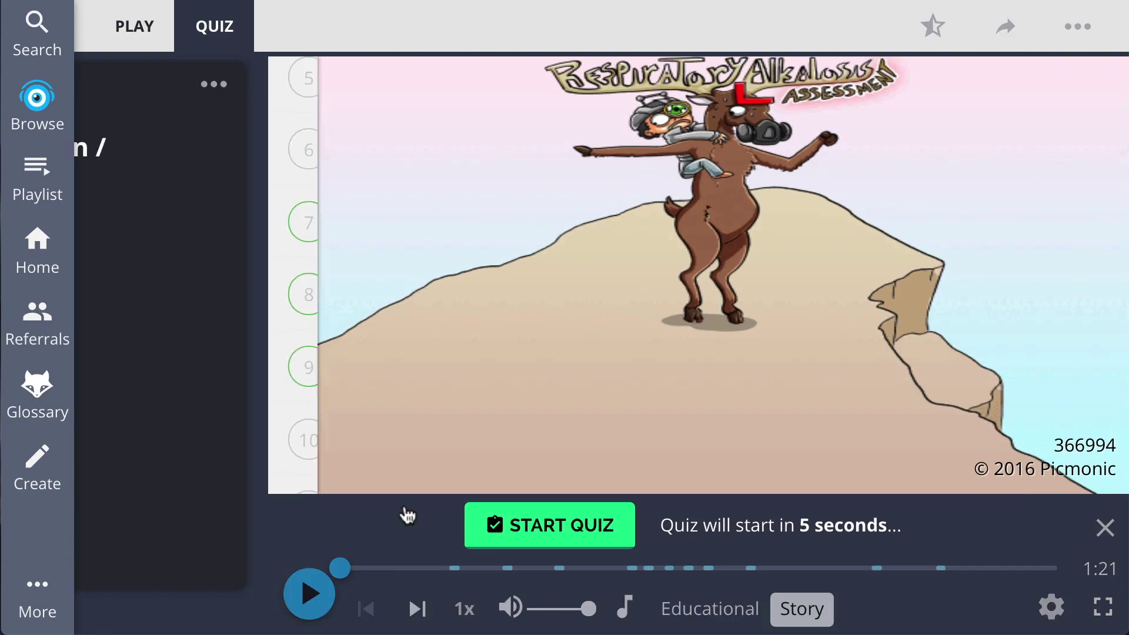
{"action": "scroll", "coordinate": [554, 494], "scroll_direction": "down", "scroll_amount": 1}
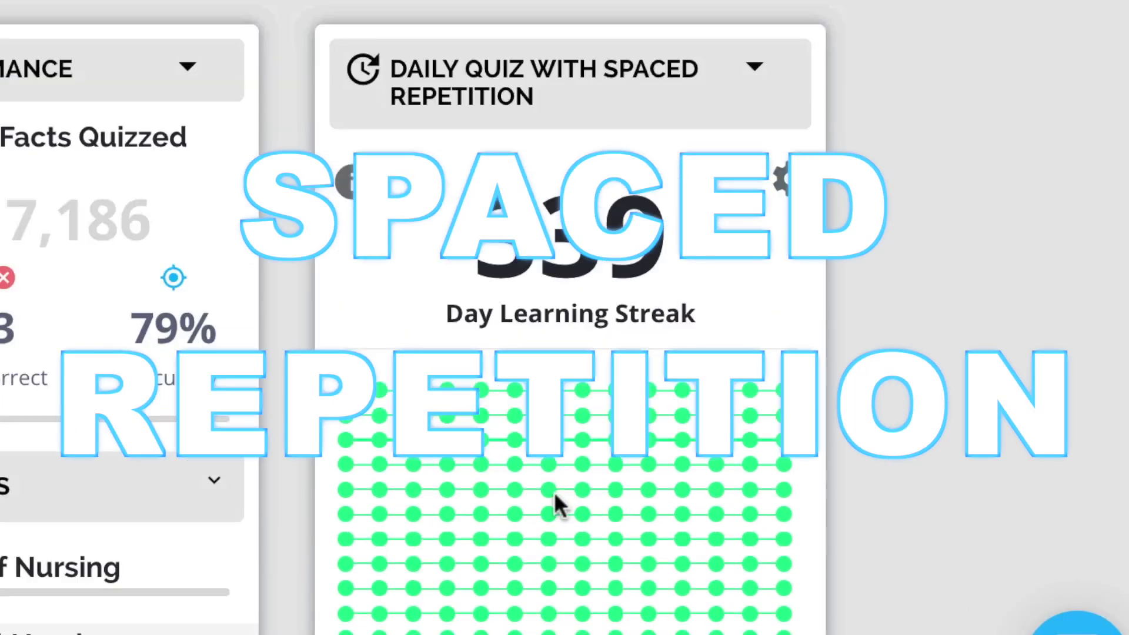
{"action": "scroll", "coordinate": [555, 494], "scroll_direction": "down", "scroll_amount": 3}
{"action": "scroll", "coordinate": [554, 494], "scroll_direction": "down", "scroll_amount": 1}
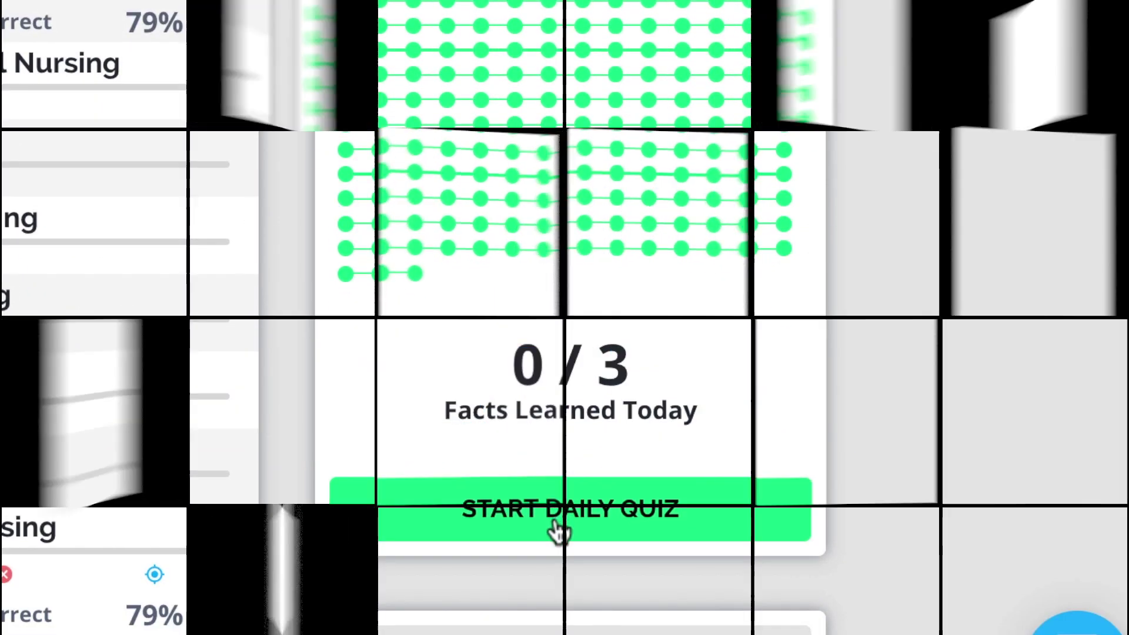